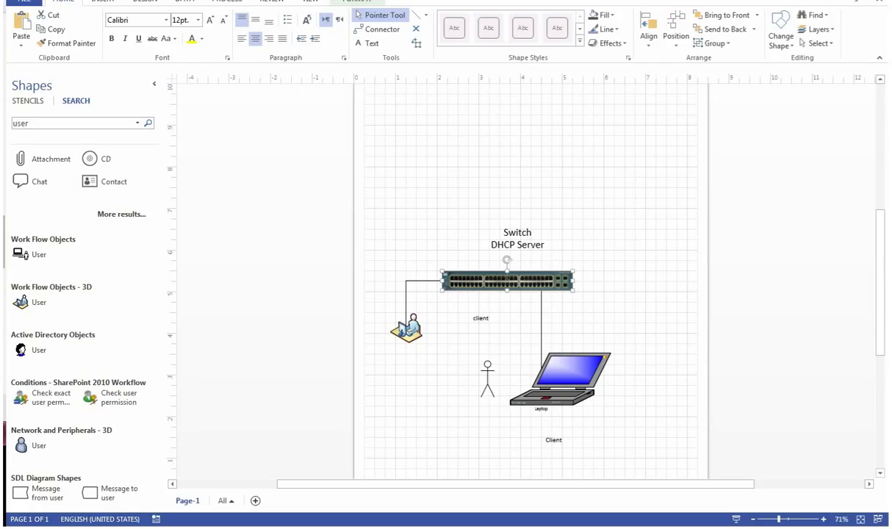
- Leave the Visio DHCP diagram for the Packet Tracer topology with the multilayer switch and two PCs
key("alt+Tab")
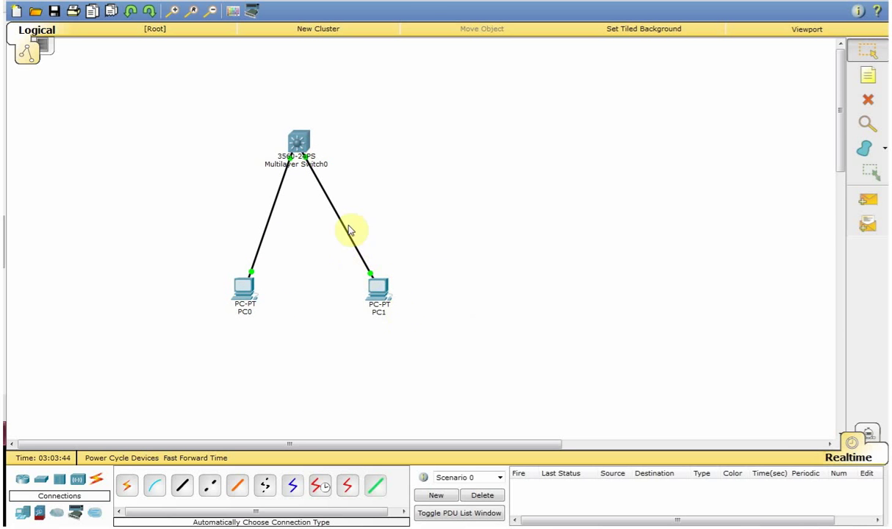
- Check Multilayer Switch0's port details: Vlan1 at 192.168.1.1/24, FastEthernet0/1 and 0/2 up
mouse_move(308, 168)
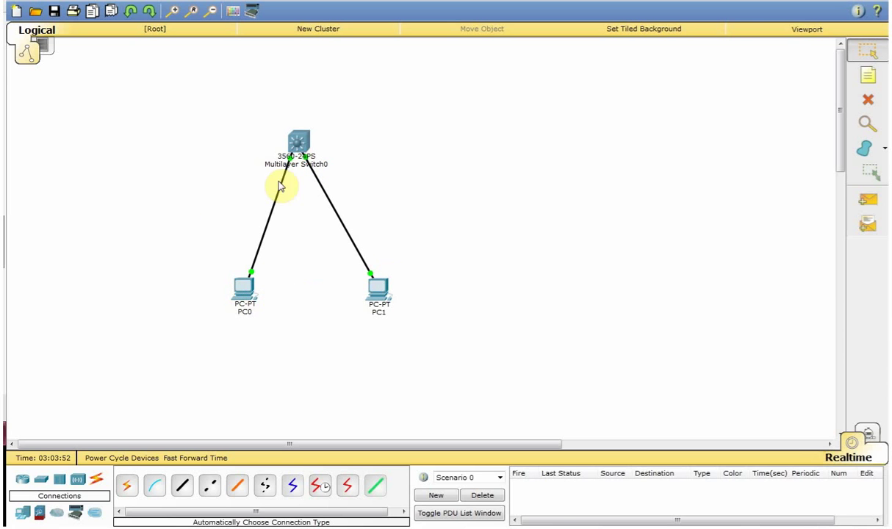
mouse_move(292, 146)
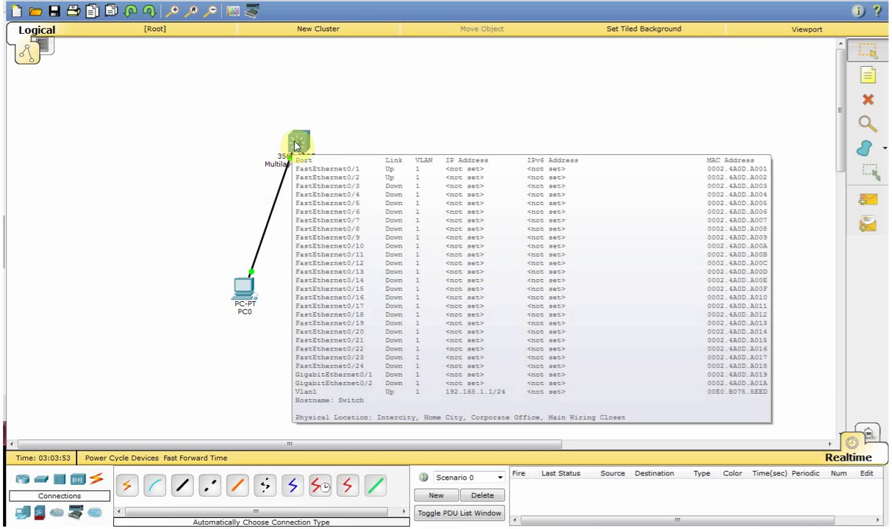
- In Multilayer Switch0's CLI, return to global configuration mode with configure terminal
left_click(298, 144)
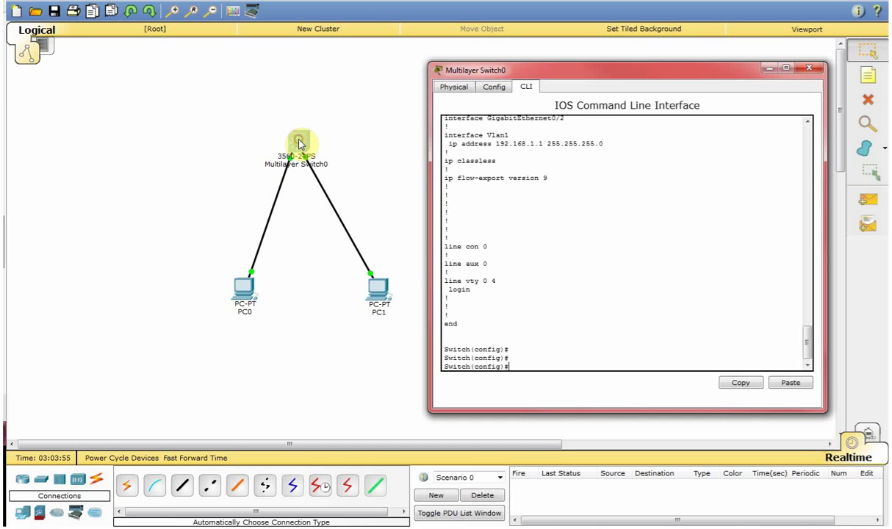
key("Return")
key("Return")
key("Return")
key("Return")
key("Return")
key("Return")
key("Return")
key("Return")
key("Return")
key("Return")
key("Return")
key("Return")
key("Return")
key("Return")
key("Return")
key("Return")
key("Return")
key("Return")
key("Return")
key("Return")
key("Return")
key("Return")
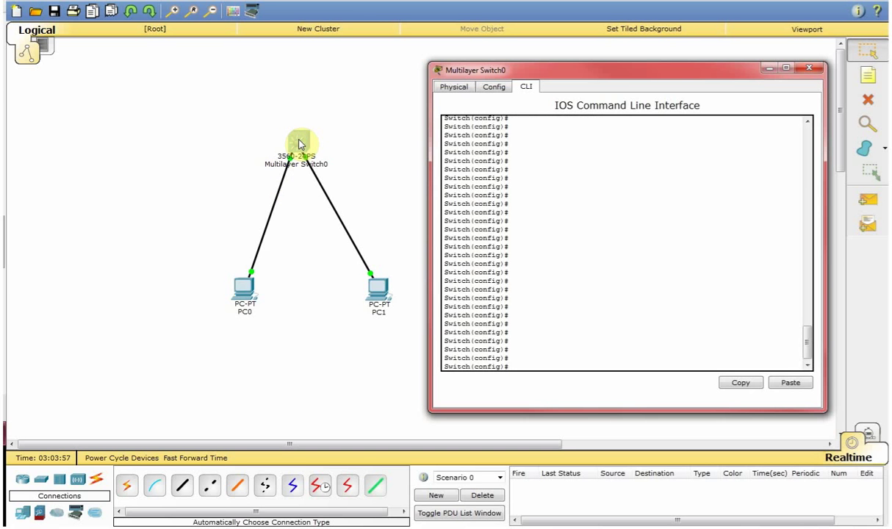
type("exit")
key("Return")
key("Return")
key("Return")
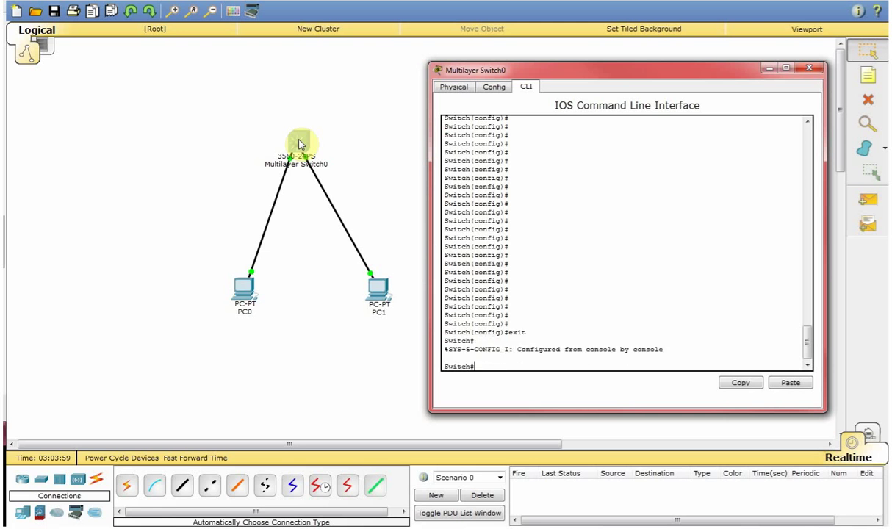
type("conf")
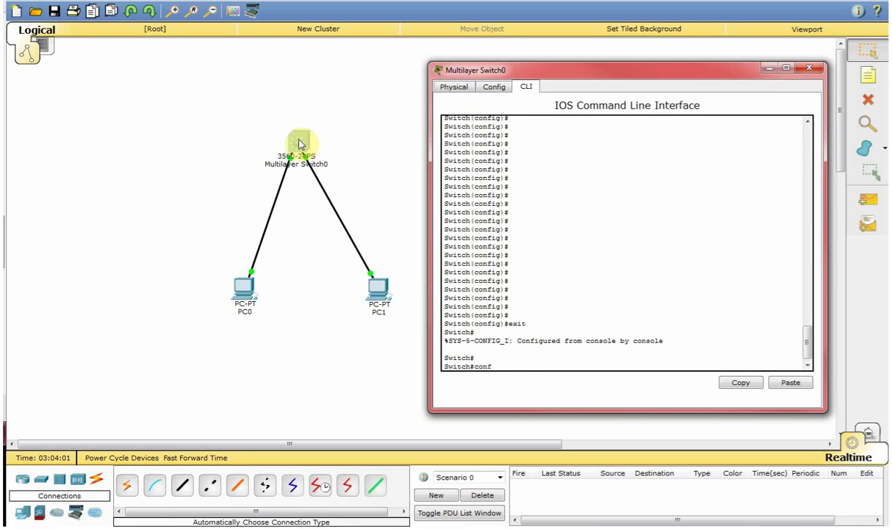
key("Tab")
type("ter")
key("Tab")
key("Return")
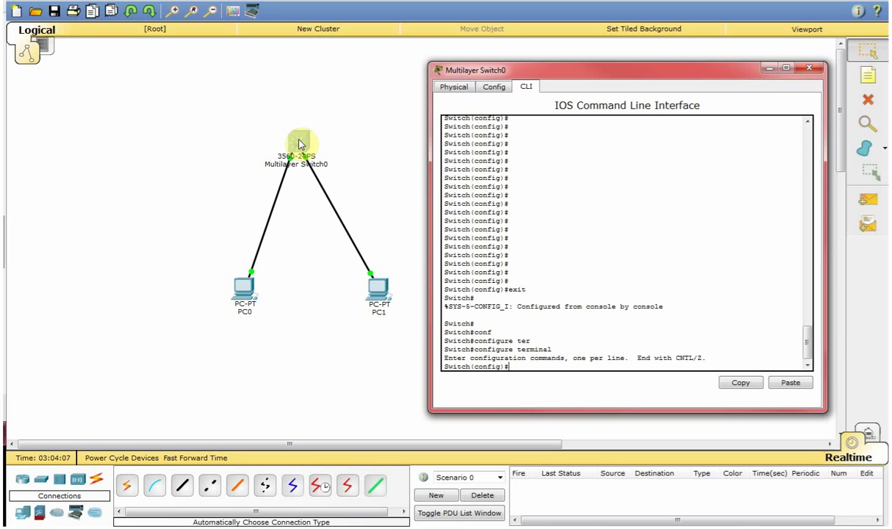
- Create a DHCP pool named CLIENT with ip dhcp pool CLIENT
type("ip dhc")
key("Tab")
type("po")
key("Tab")
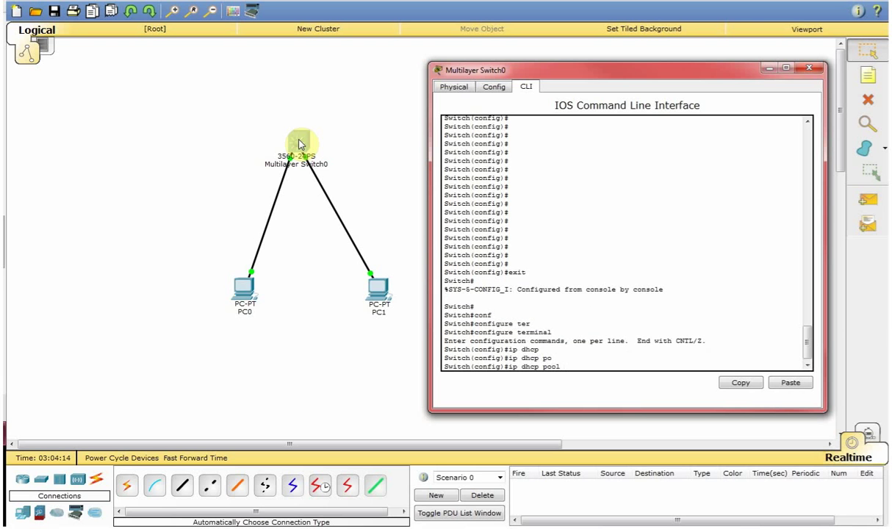
type("CLIENT")
key("Return")
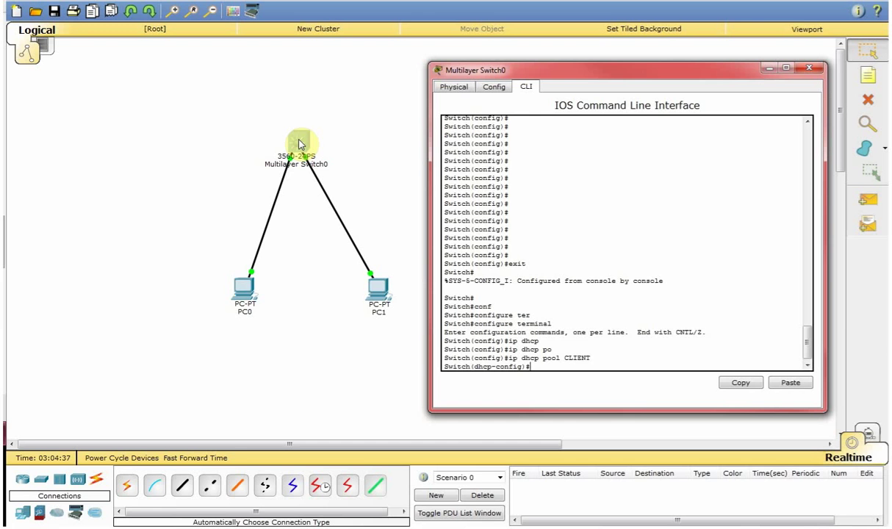
- Give the CLIENT pool network 192.168.1.0 with mask 255.255.255.0
type("net")
key("Tab")
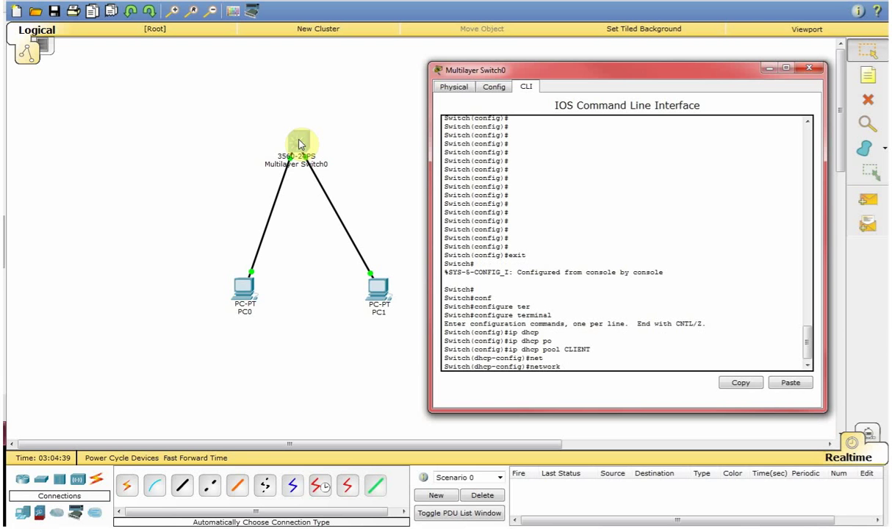
type("192.168.1.0 255.255.255.0")
key("Return")
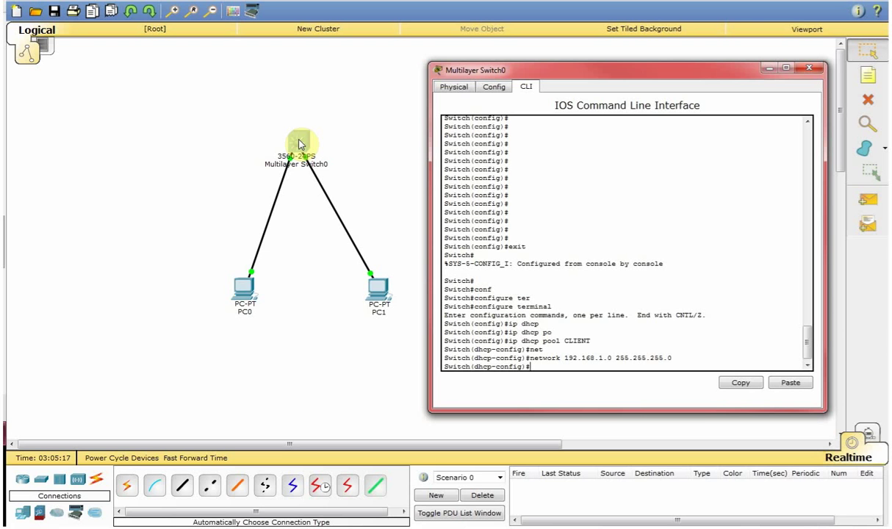
- Enter default-router 192.168.1.1 for the CLIENT pool in dhcp-config mode
type("de")
key("Tab")
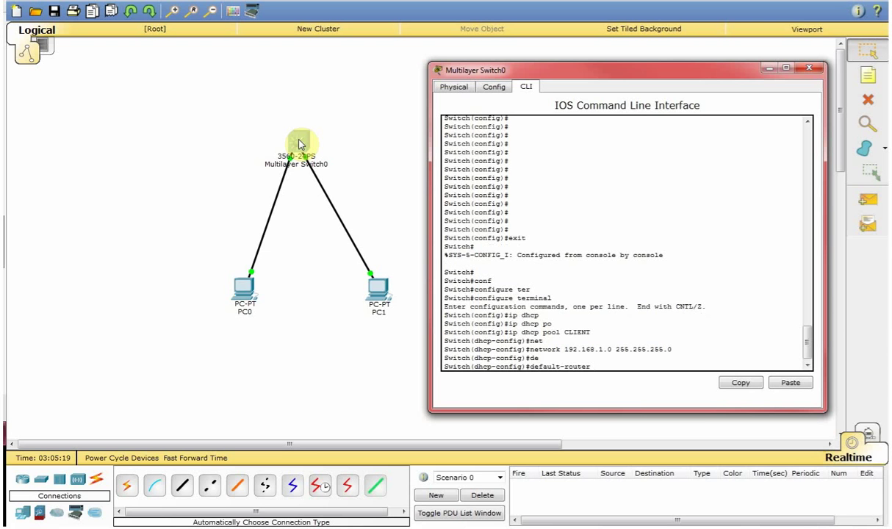
type("192.168.1.1")
key("Return")
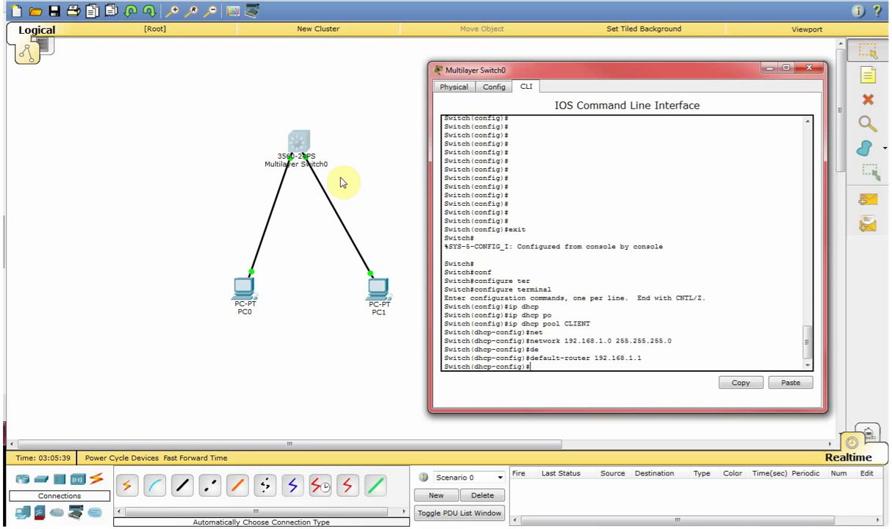
left_click(507, 238)
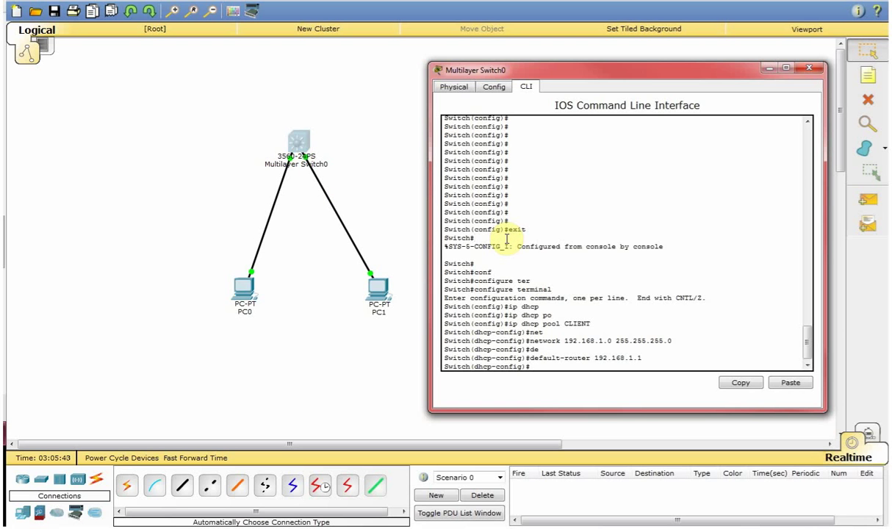
- Abandon a failed excluded-address attempt and exit the pool's dhcp-config mode
type("ip")
type("dhc")
key("Tab")
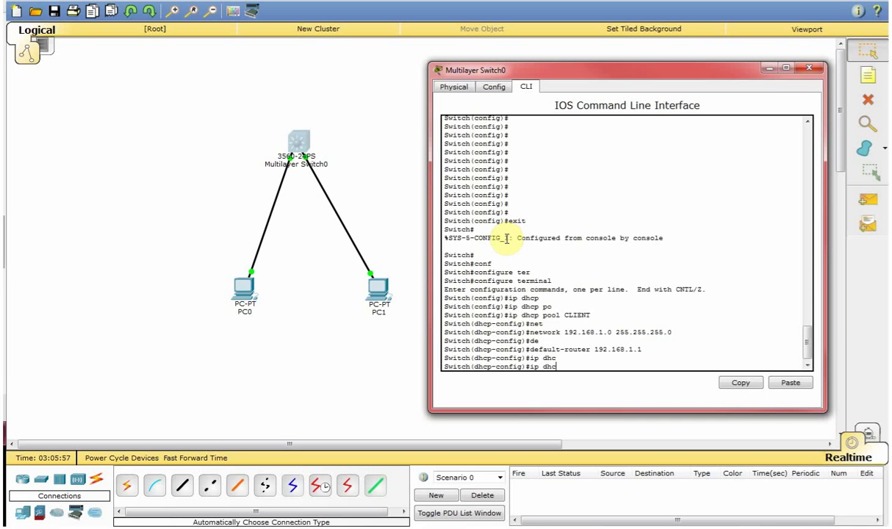
type("p")
key("Tab")
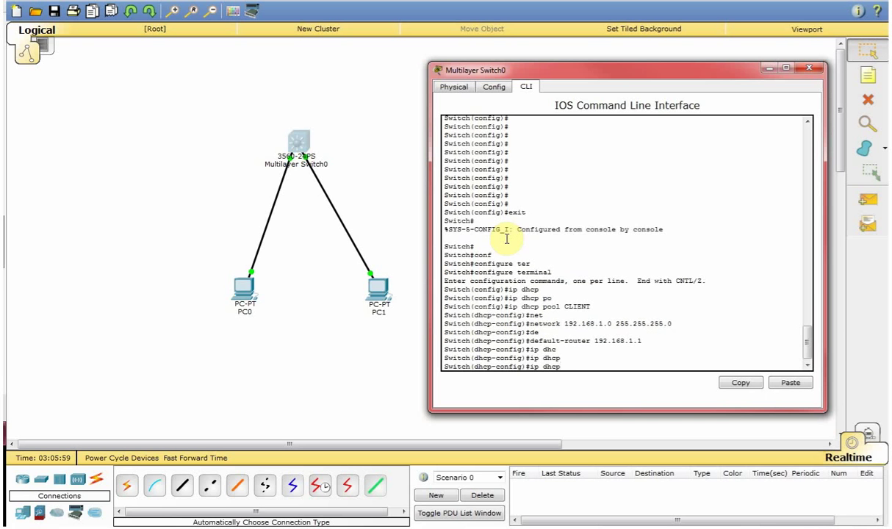
type("de")
key("Tab")
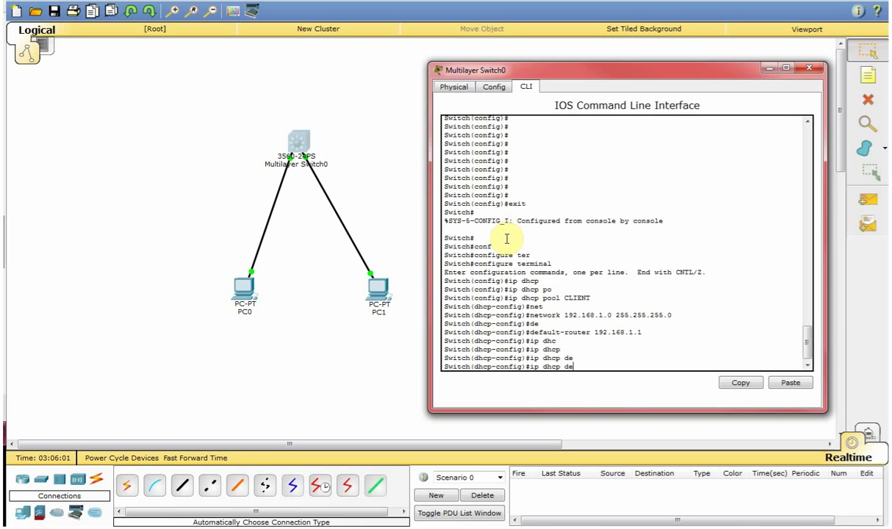
key("BackSpace")
key("BackSpace")
type("ex")
key("Tab")
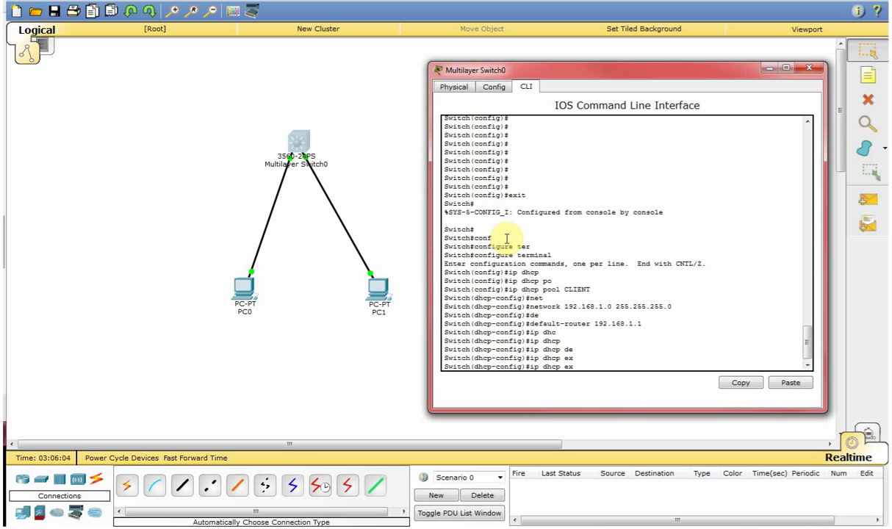
key("Tab")
key("Tab")
key("BackSpace")
key("BackSpace")
key("BackSpace")
key("BackSpace")
key("BackSpace")
key("BackSpace")
key("BackSpace")
key("BackSpace")
key("BackSpace")
key("BackSpace")
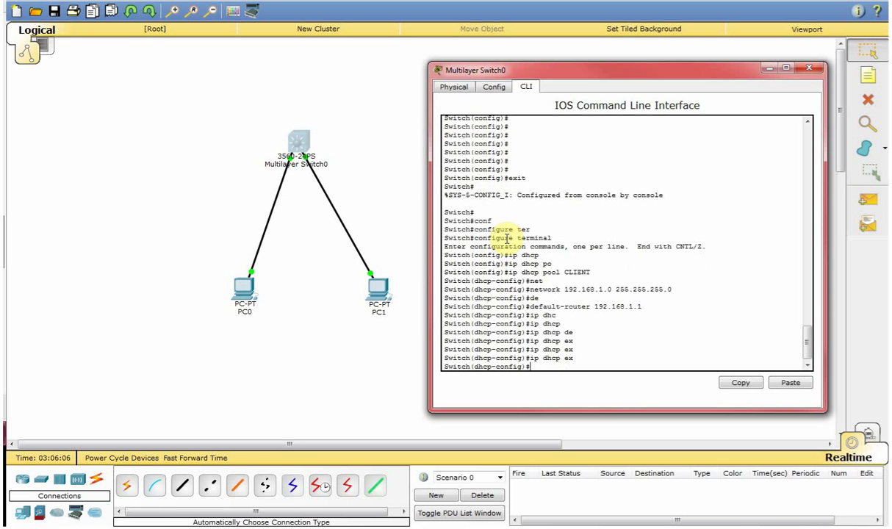
type("exit")
key("Return")
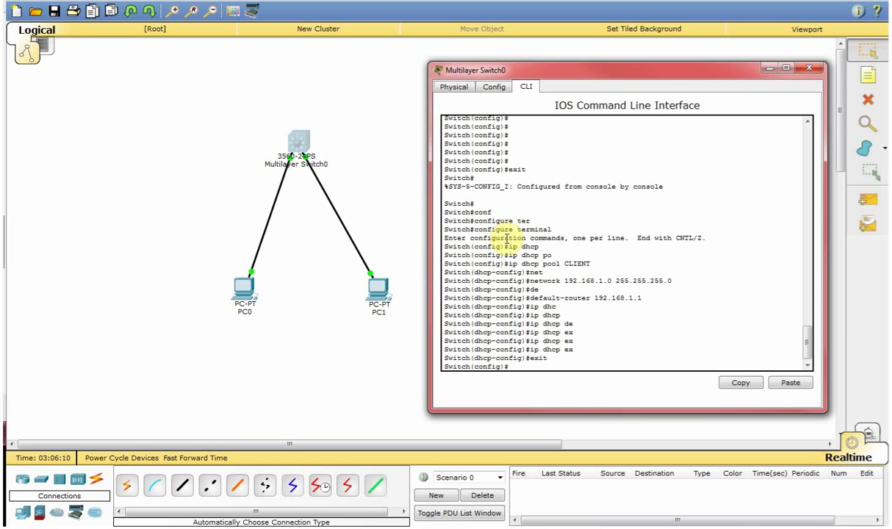
- Exclude 192.168.1.3 through 192.168.1.10 with ip dhcp excluded-address
type("ip dhc")
key("Tab")
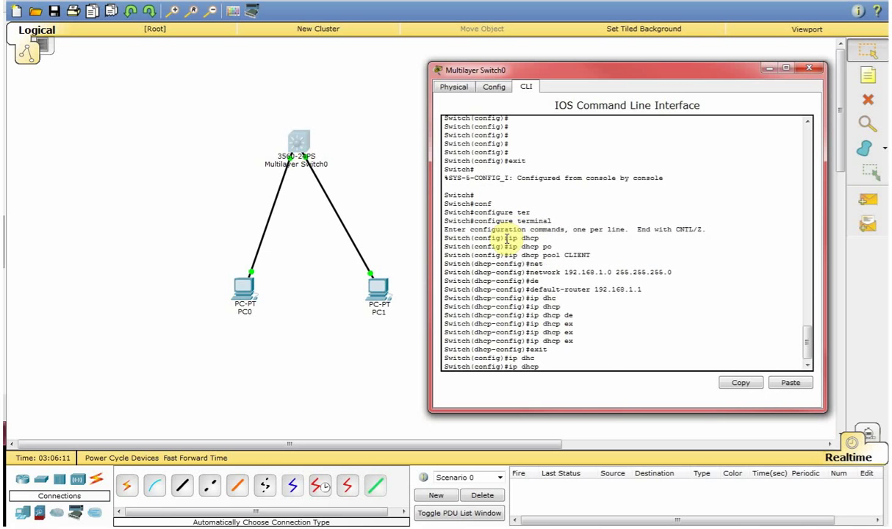
type("ex")
key("Tab")
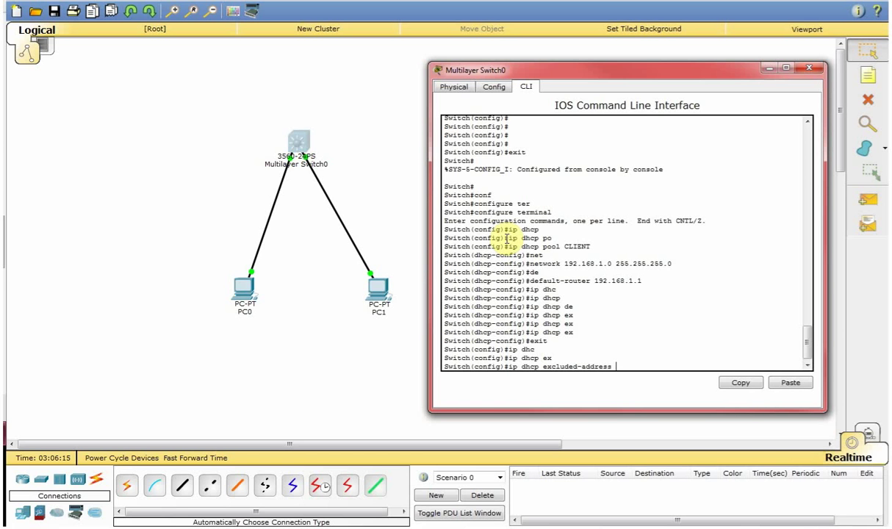
type("192.168.1.3 192.168.1.10")
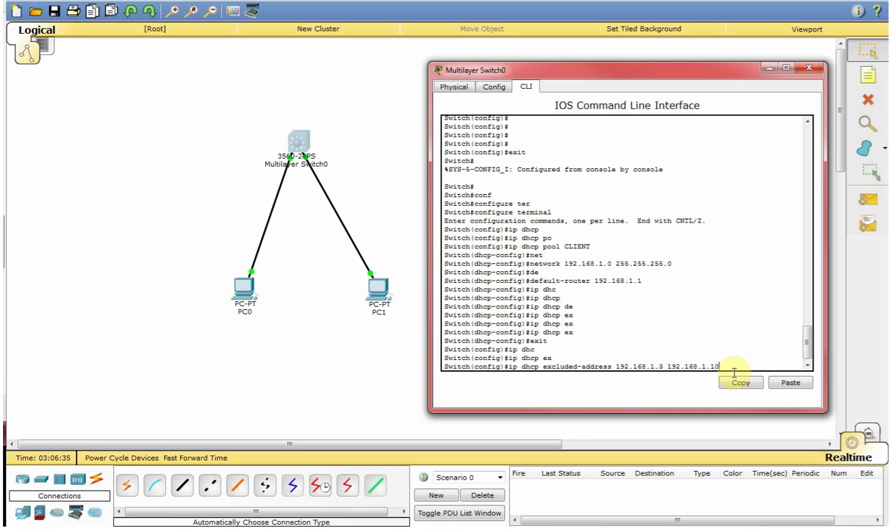
left_click_drag(727, 365, 609, 365)
left_click(609, 367)
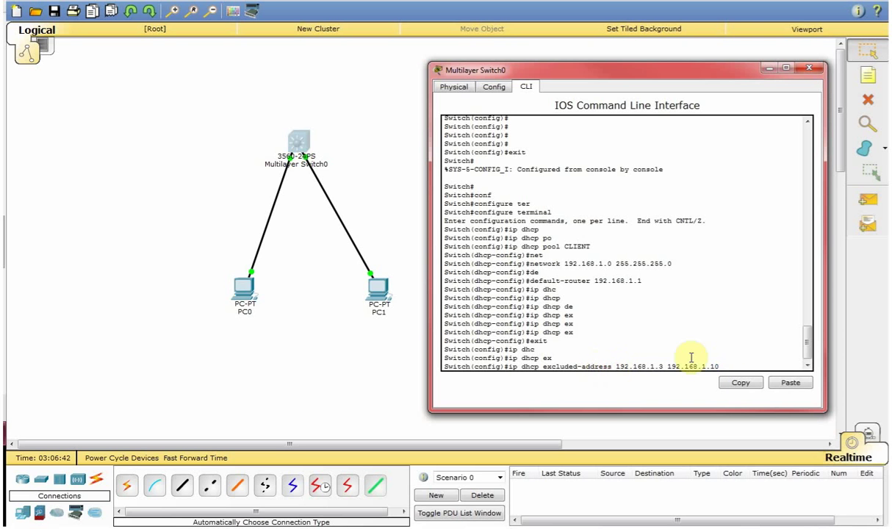
key("Return")
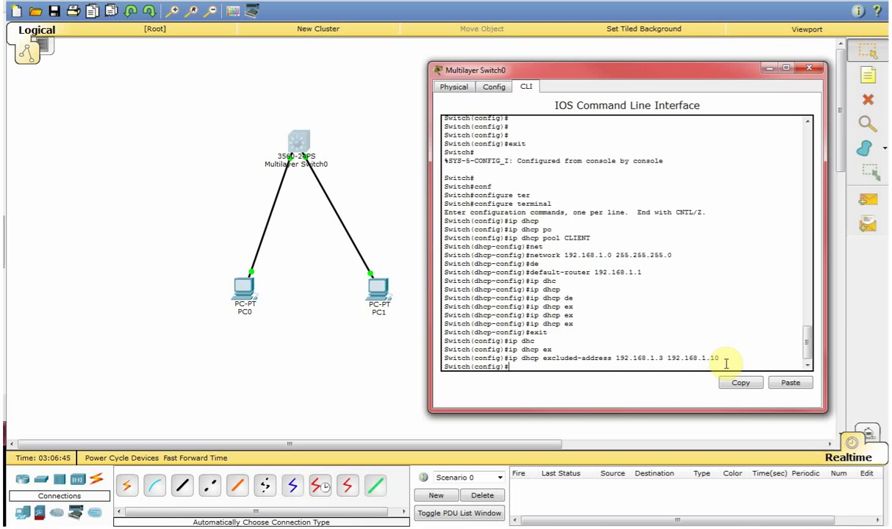
- Clear the invalid dns entry and re-enter the CLIENT pool configuration
type("dns")
key("Tab")
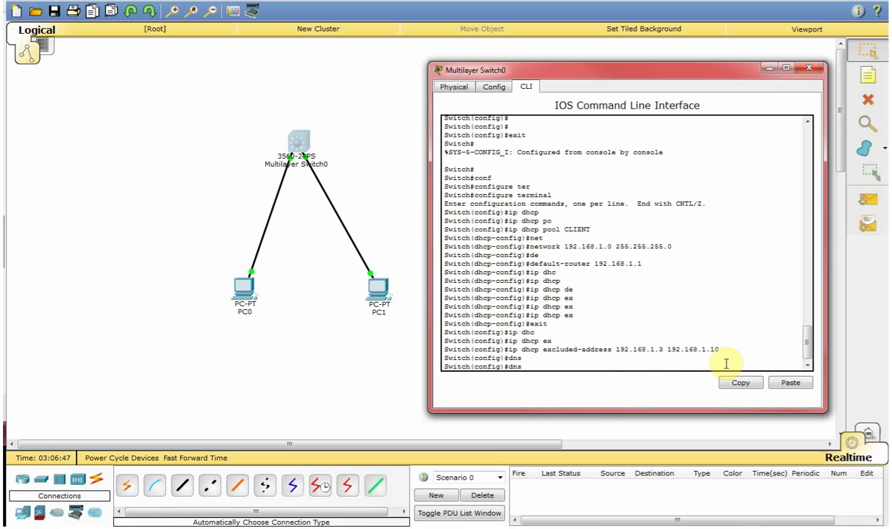
key("BackSpace")
key("BackSpace")
key("BackSpace")
type("ip dhc")
key("Tab")
type("po")
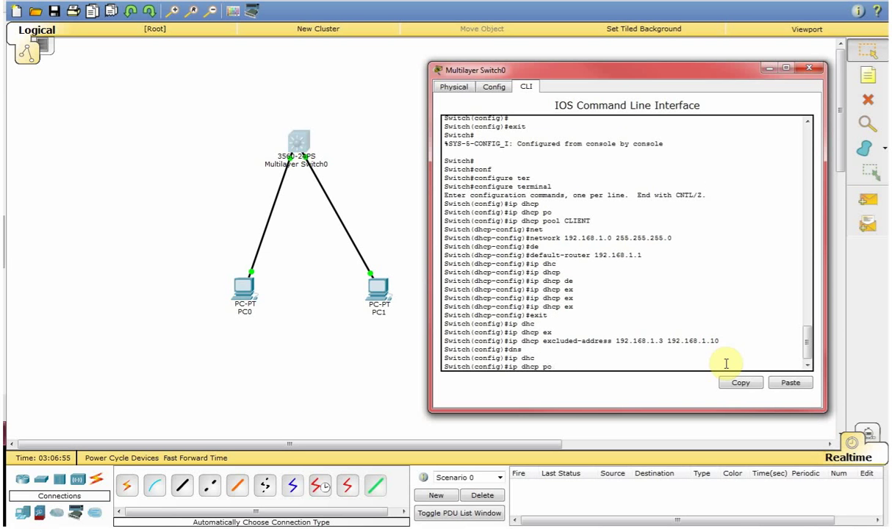
key("Tab")
type("CLIENT")
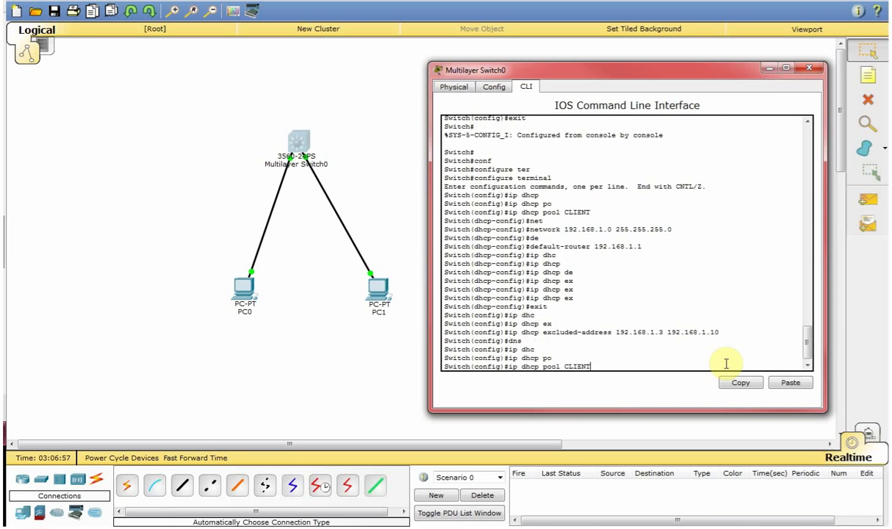
key("Return")
- Set the CLIENT pool's dns-server to 192.168.1.1
type("dns")
key("Tab")
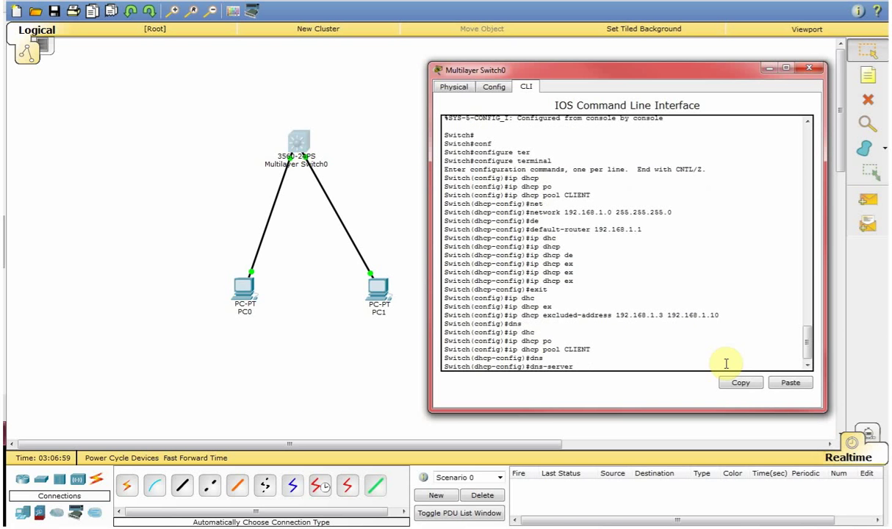
type("192.168.1.1")
key("Return")
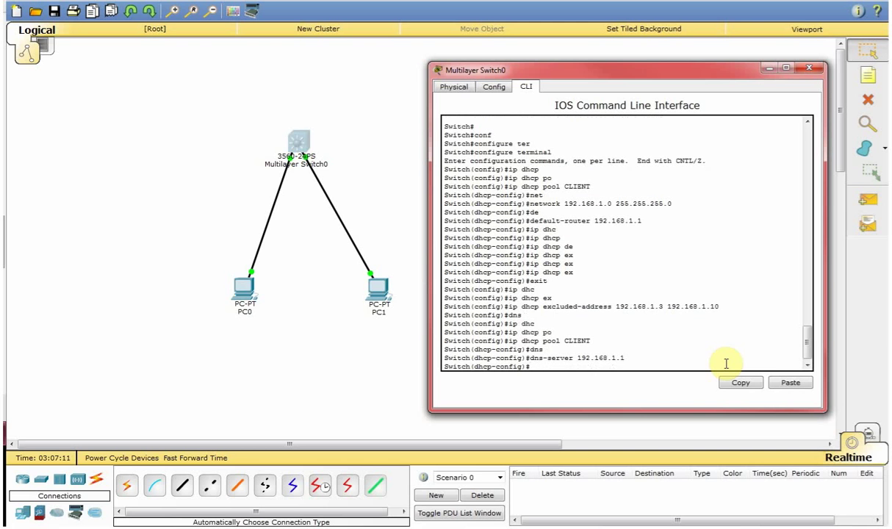
type("exit")
- Run do show run and review the excluded range, CLIENT pool and default-router lines
key("Return")
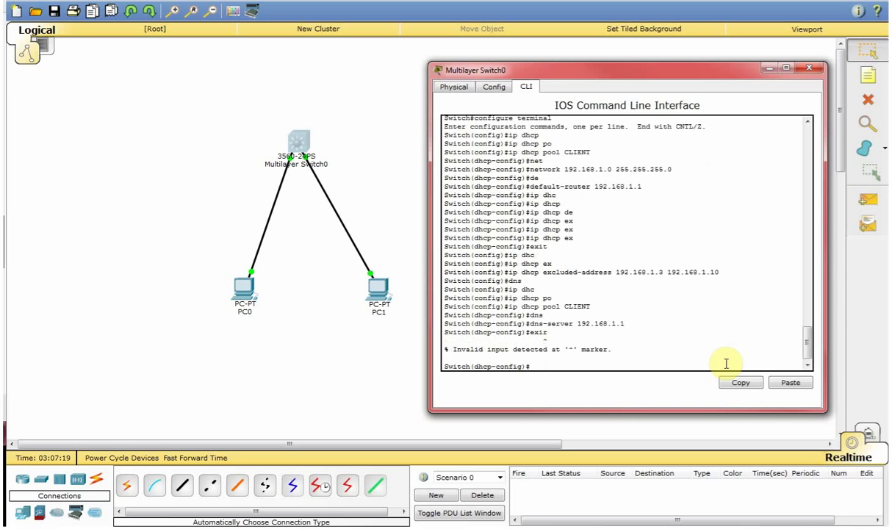
type("do show run")
key("Return")
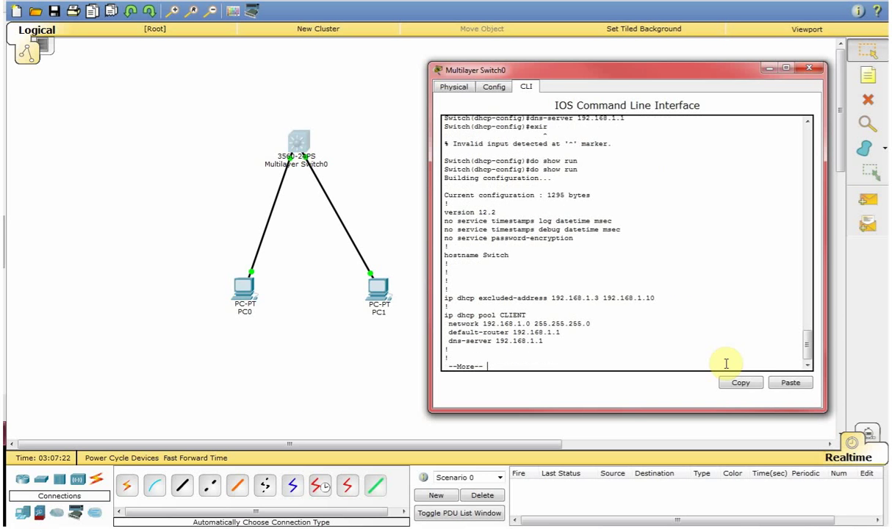
triple_click(445, 298)
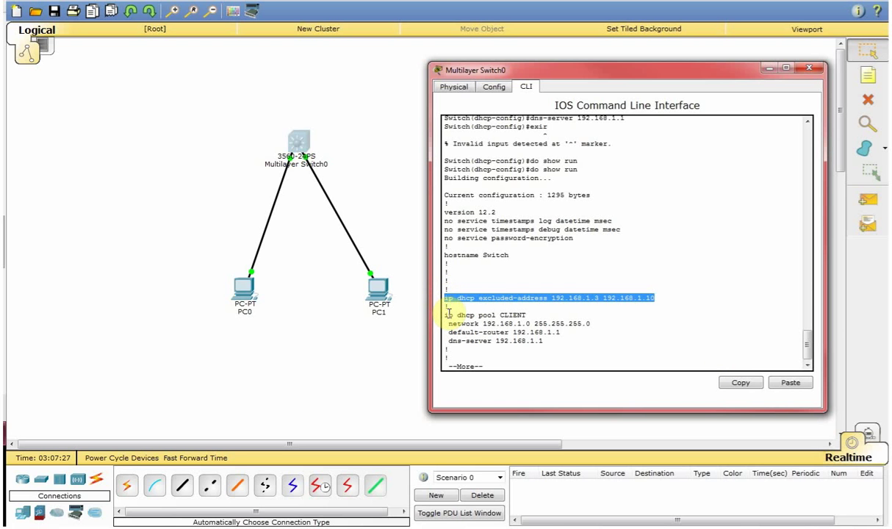
left_click_drag(445, 314, 540, 342)
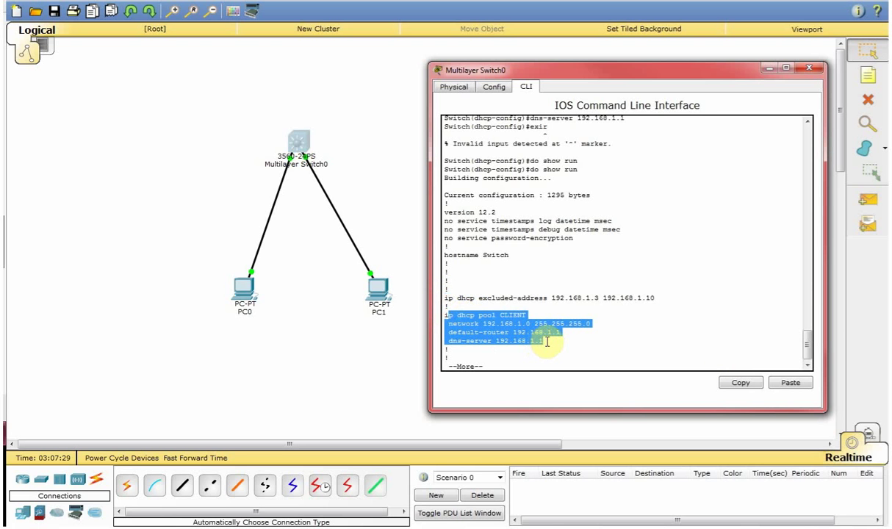
left_click(544, 341)
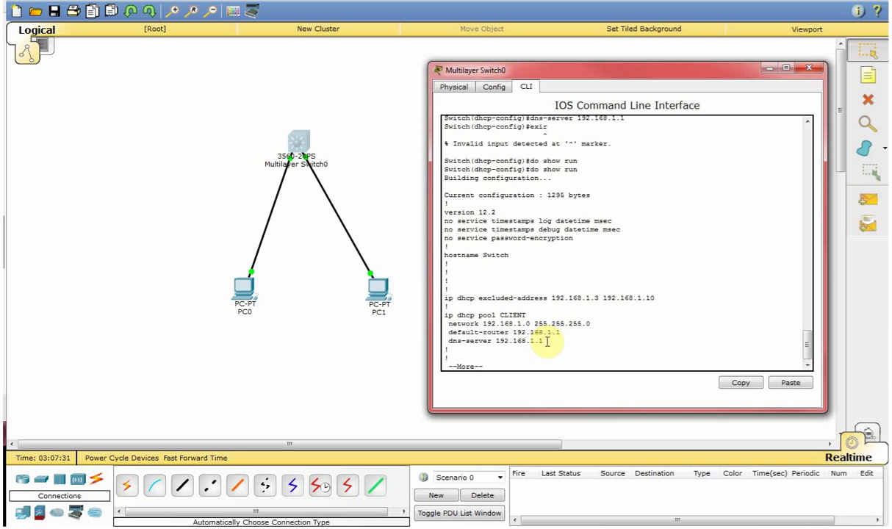
left_click_drag(562, 332, 542, 324)
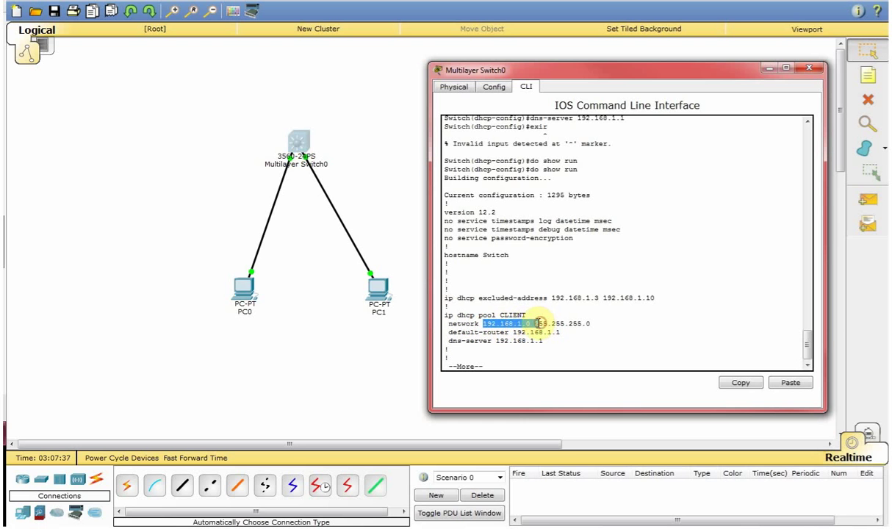
left_click_drag(448, 307, 541, 296)
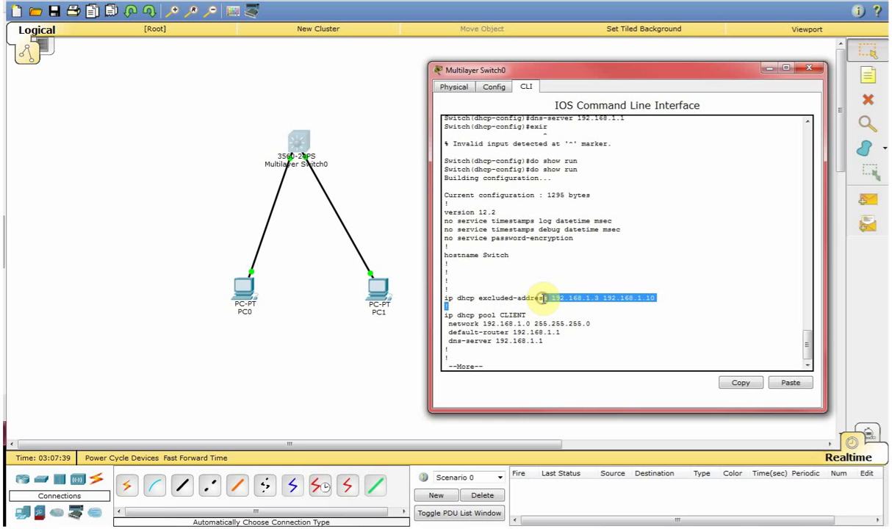
left_click(543, 297)
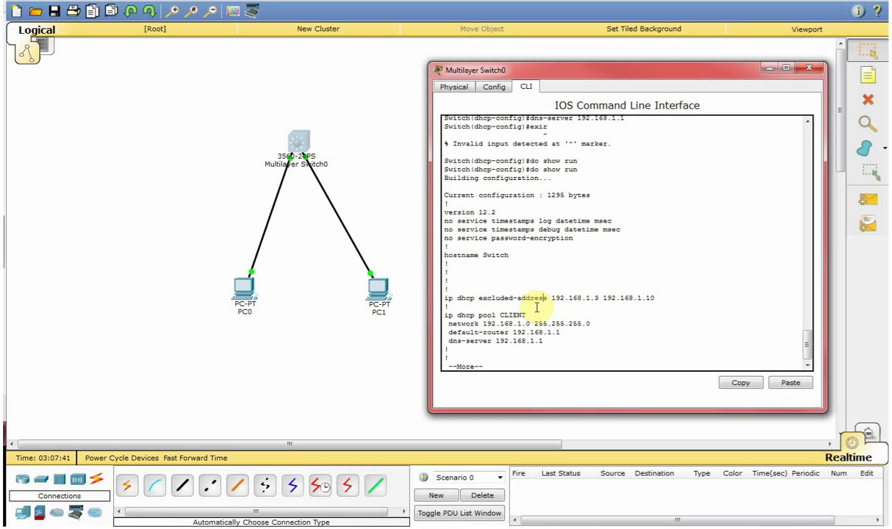
- Page to the end of the configuration, confirming Vlan1 at 192.168.1.1 255.255.255.0
key("space")
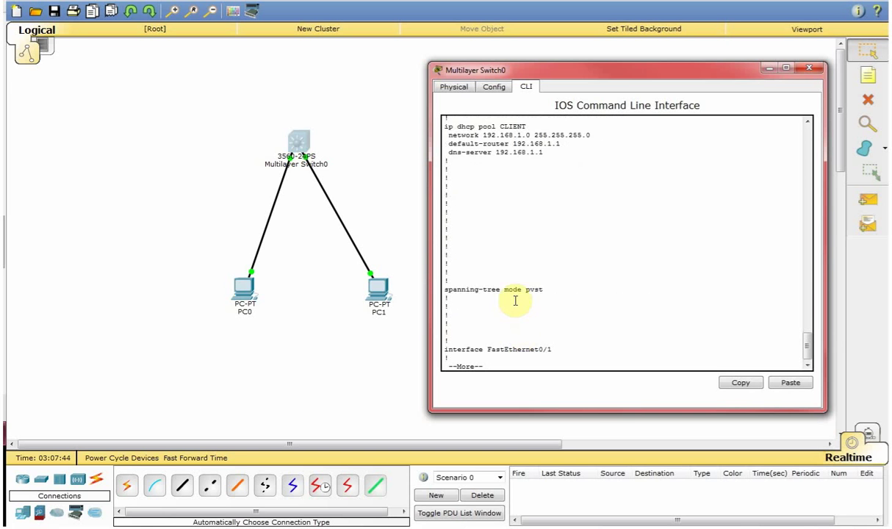
key("space")
key("space")
key("space")
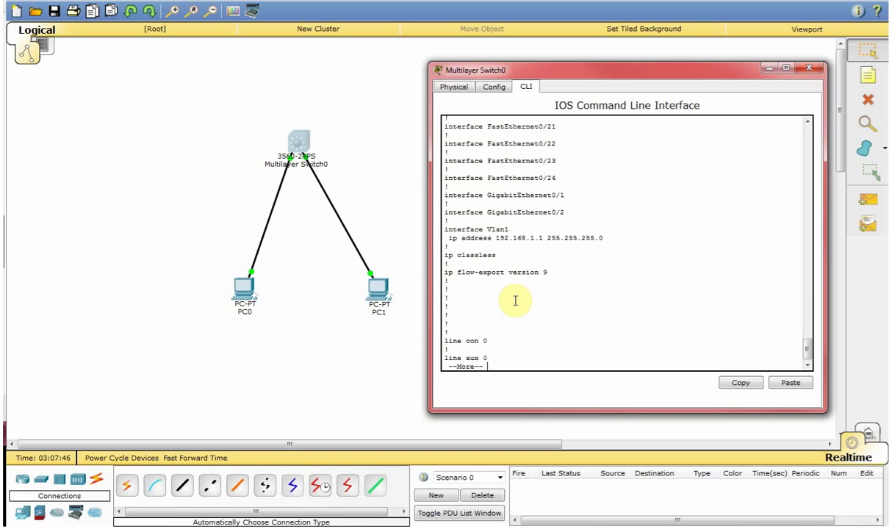
left_click_drag(448, 236, 602, 235)
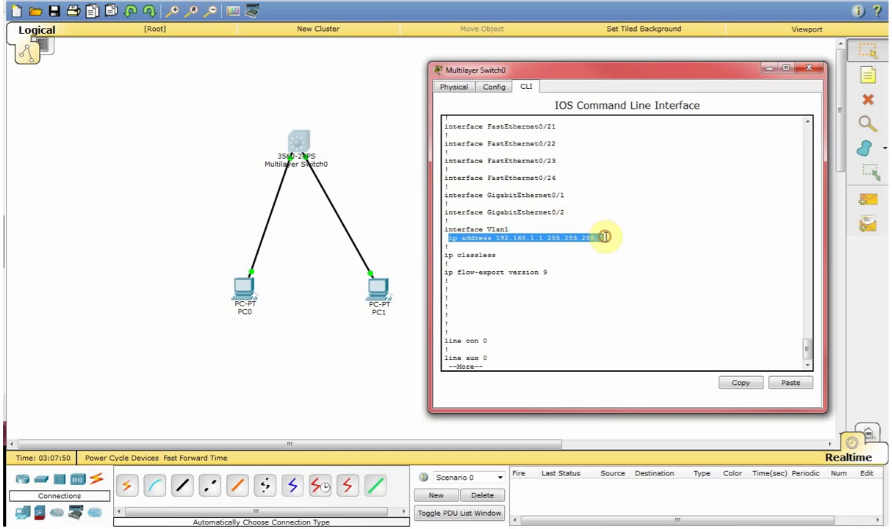
left_click(573, 310)
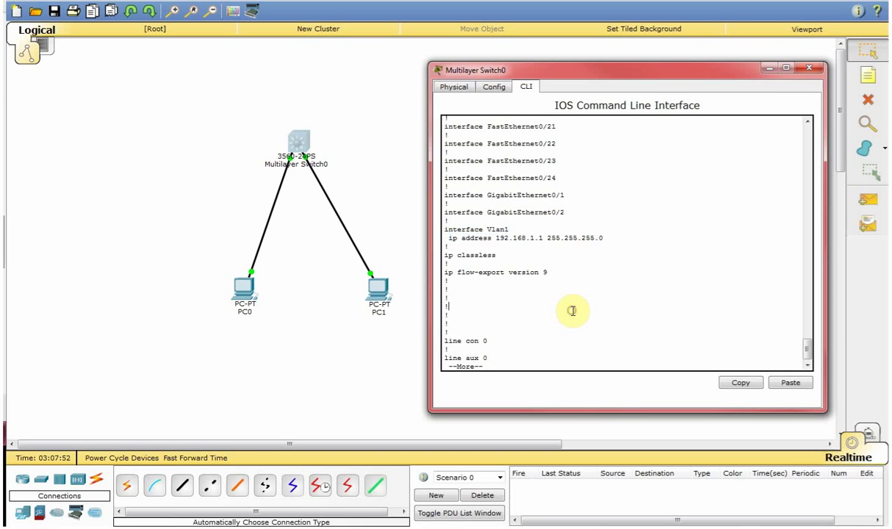
key("space")
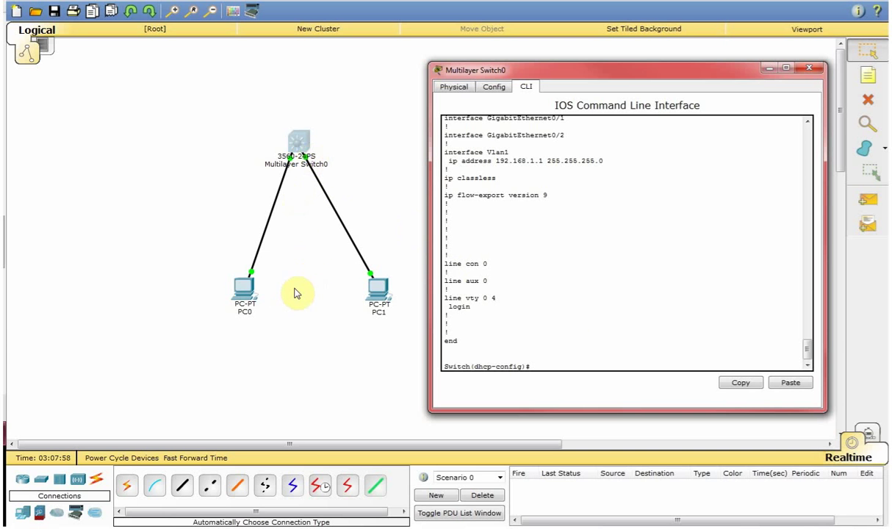
- Verify PC0's IP Configuration shows DHCP address 192.168.1.2/24 and gateway 192.168.1.1
left_click(245, 297)
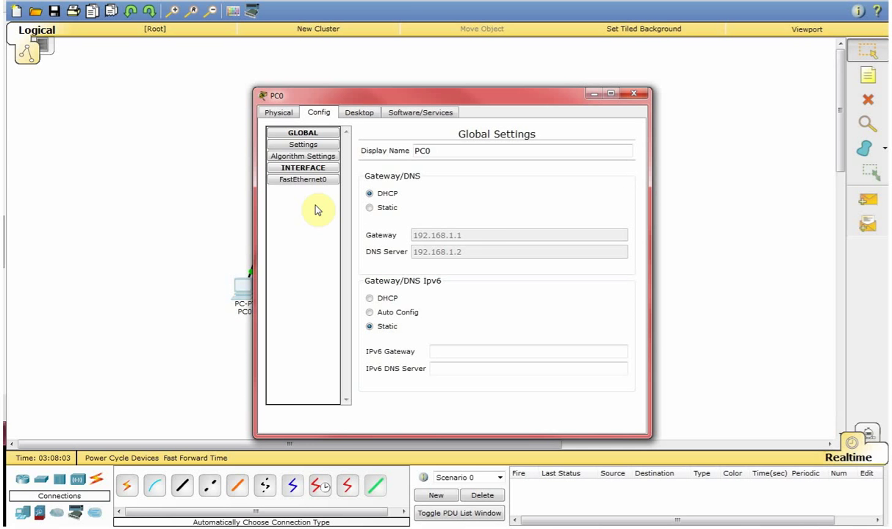
left_click(348, 113)
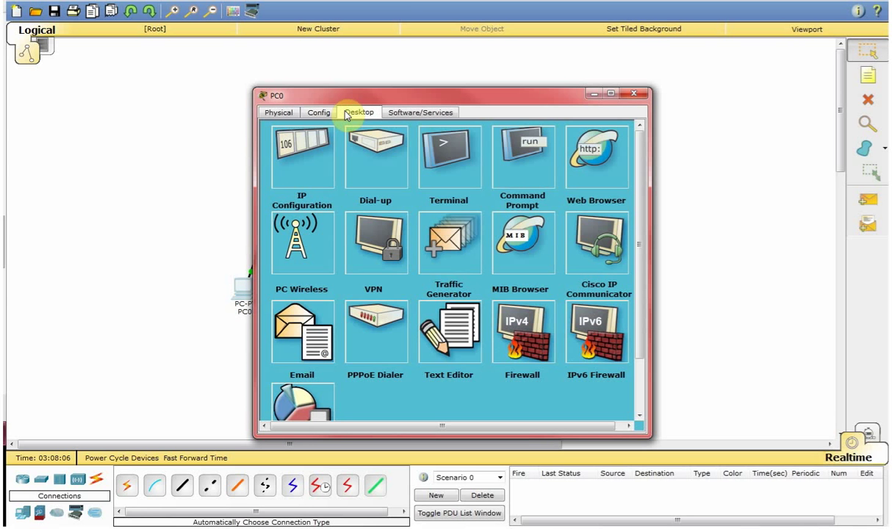
left_click(299, 169)
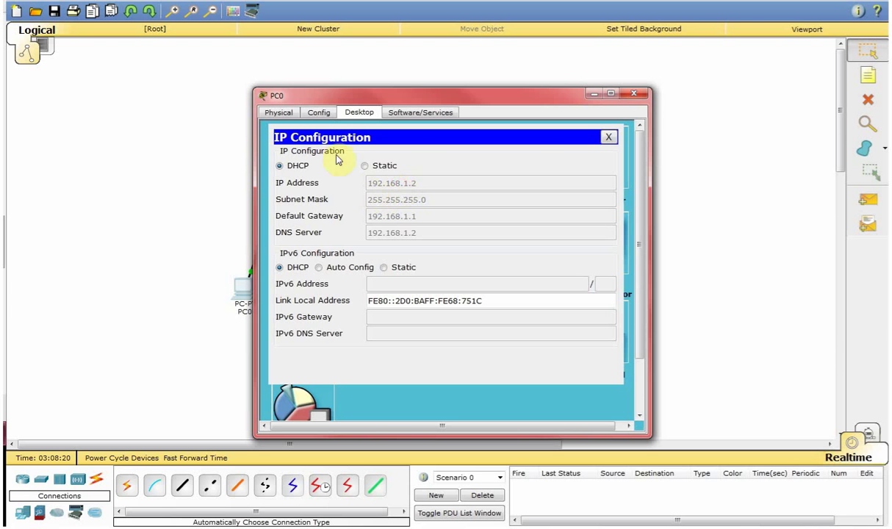
left_click(418, 184)
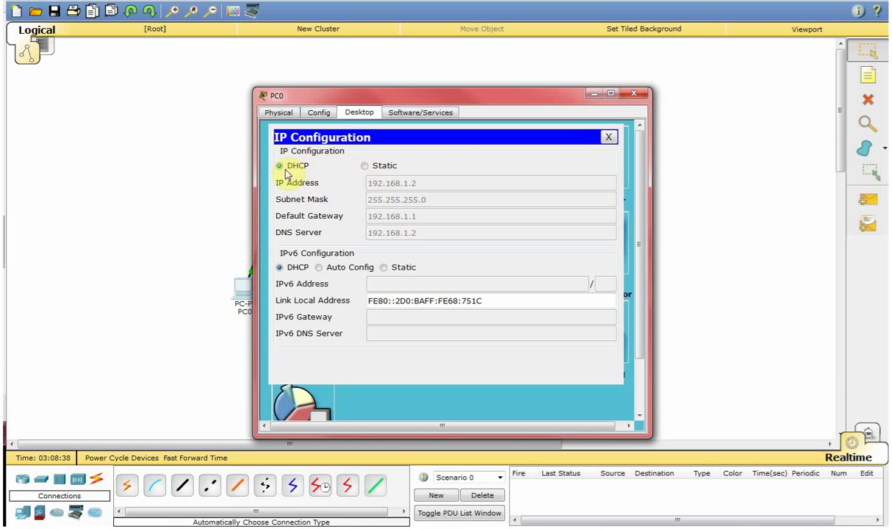
left_click(608, 136)
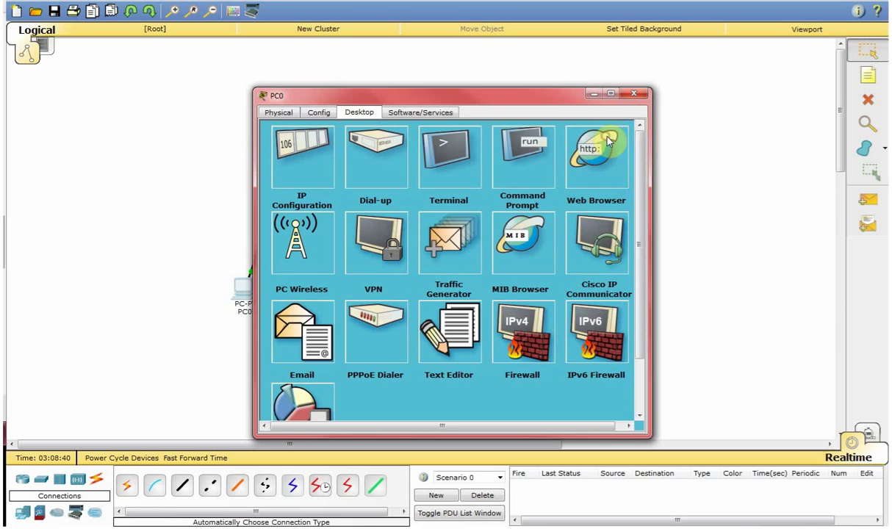
- Switch PC1 to DHCP, obtaining 192.168.1.11/24 with gateway and DNS 192.168.1.1
left_click(633, 93)
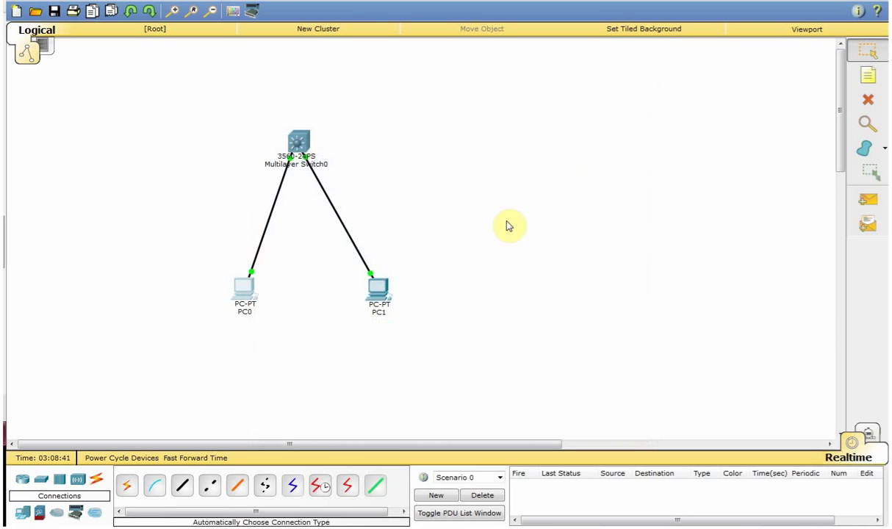
left_click(383, 296)
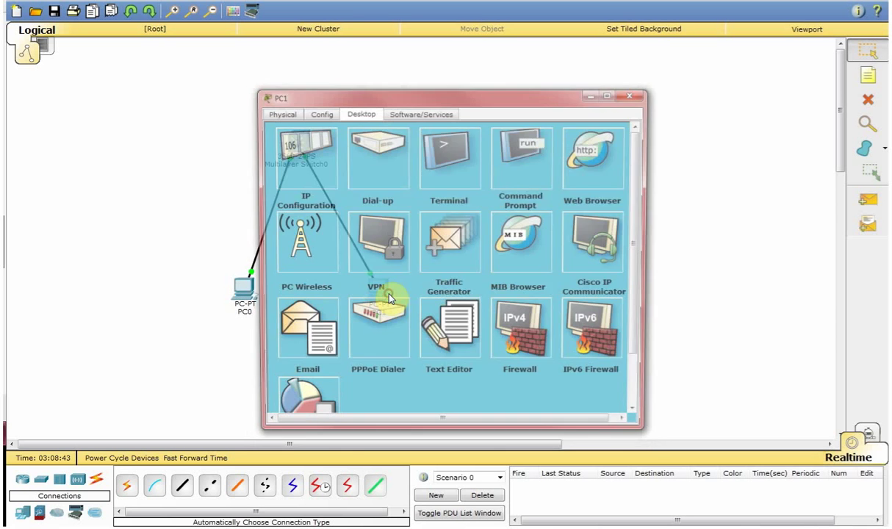
left_click(330, 180)
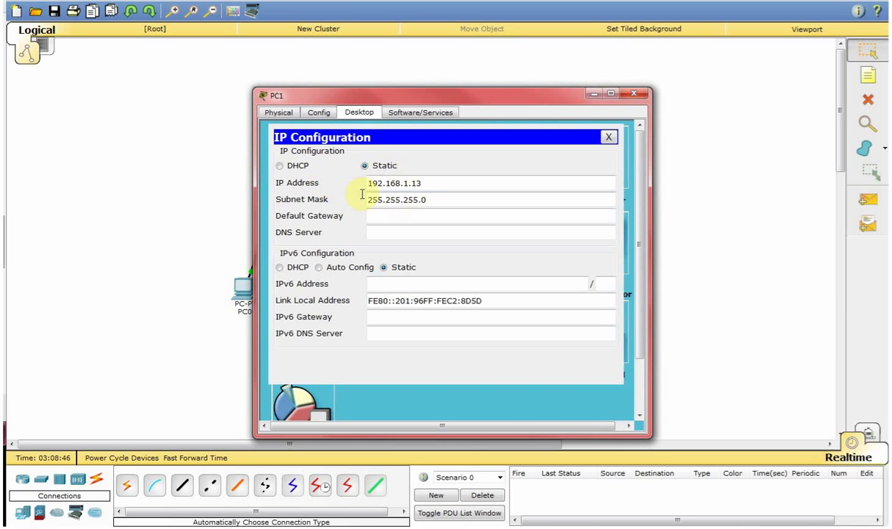
left_click(286, 167)
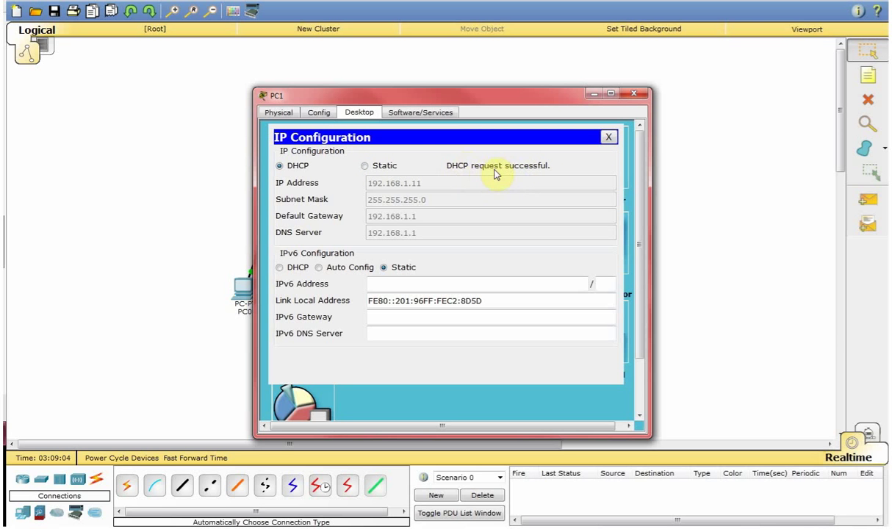
left_click(605, 137)
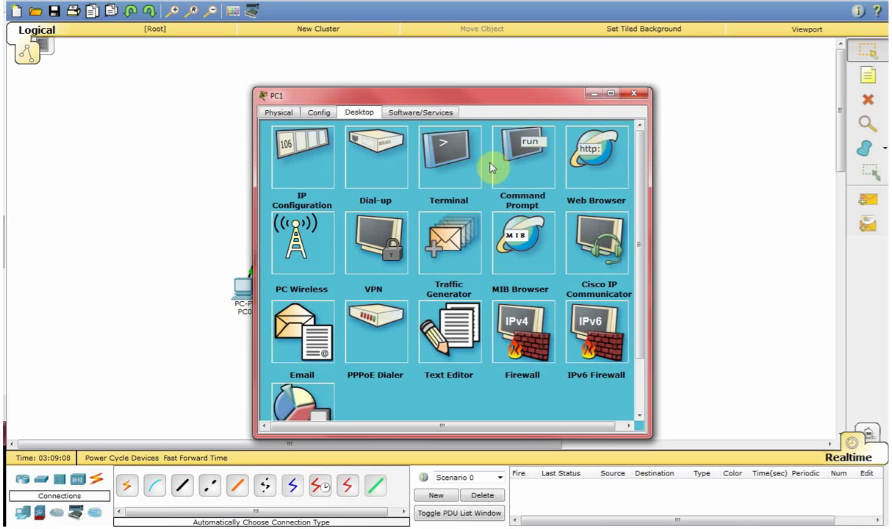
- Run ipconfig on PC1 to confirm its DHCP address 192.168.1.11
left_click(518, 170)
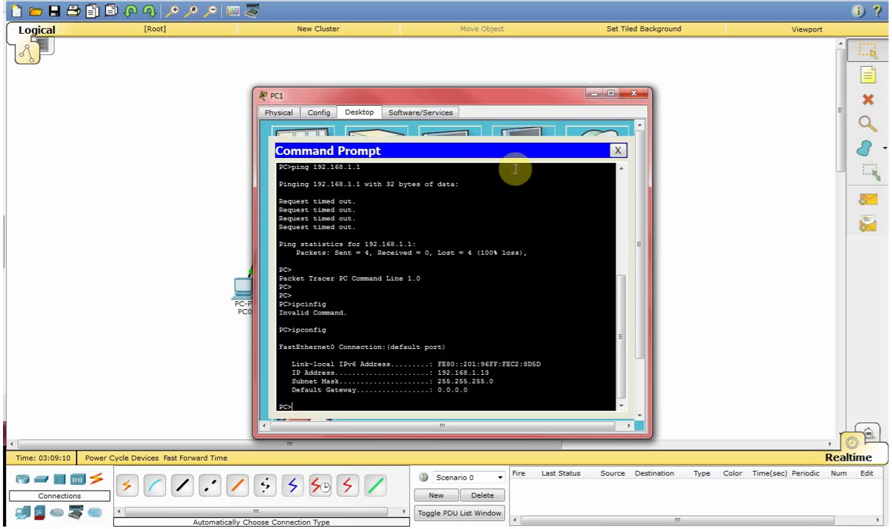
type("ipconfig")
key("Return")
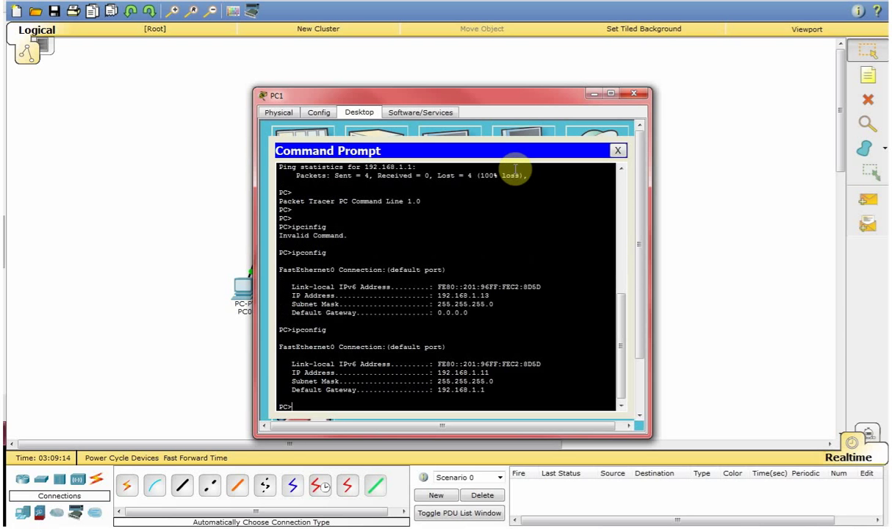
- Ping PC0 at 192.168.1.2 from PC1, getting all four replies
type("ping 192.168.1.2")
key("Return")
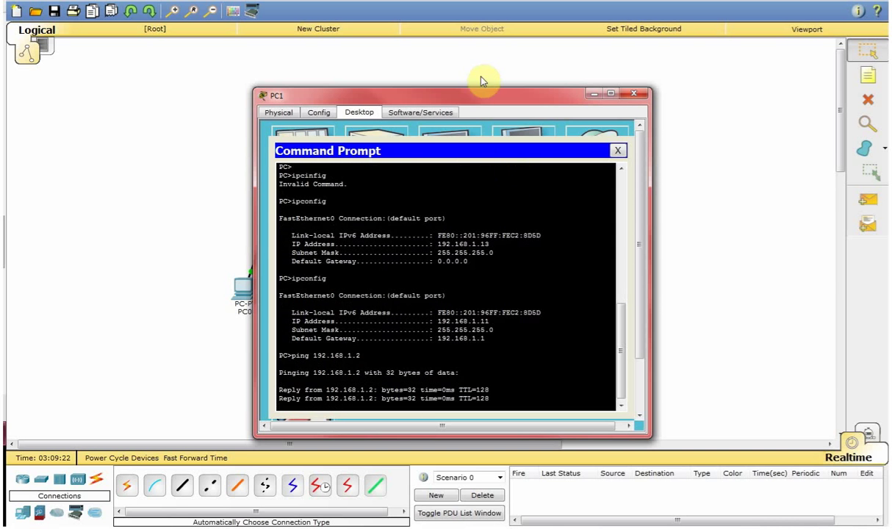
left_click_drag(440, 95, 682, 105)
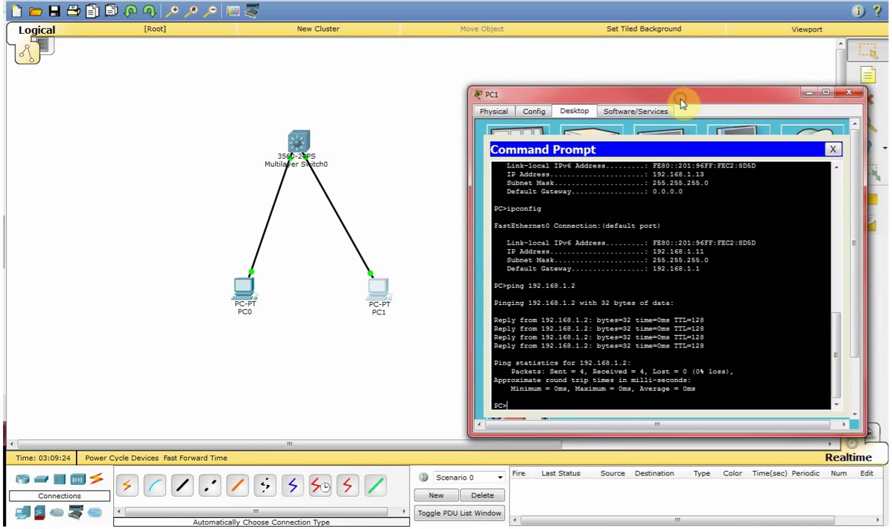
- Close PC1's window and ping PC1 at 192.168.1.11 from PC0's command prompt
left_click(241, 303)
left_click(251, 288)
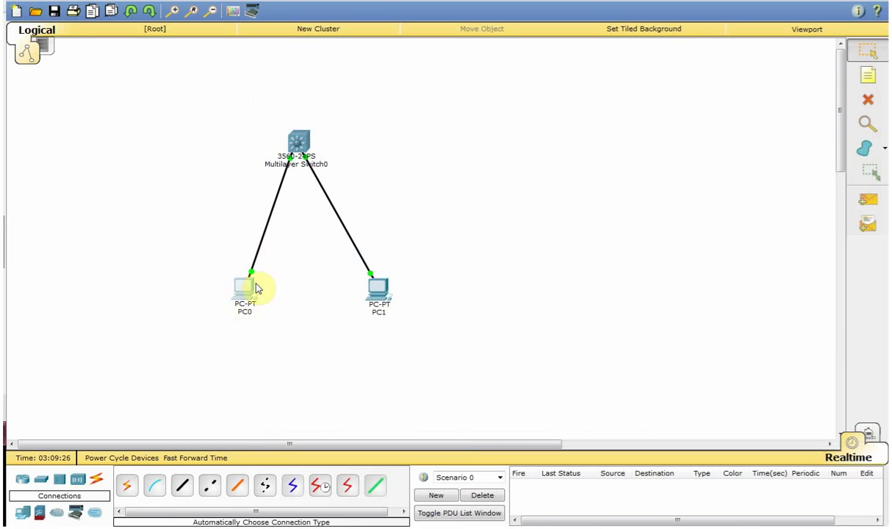
left_click(242, 297)
left_click(513, 163)
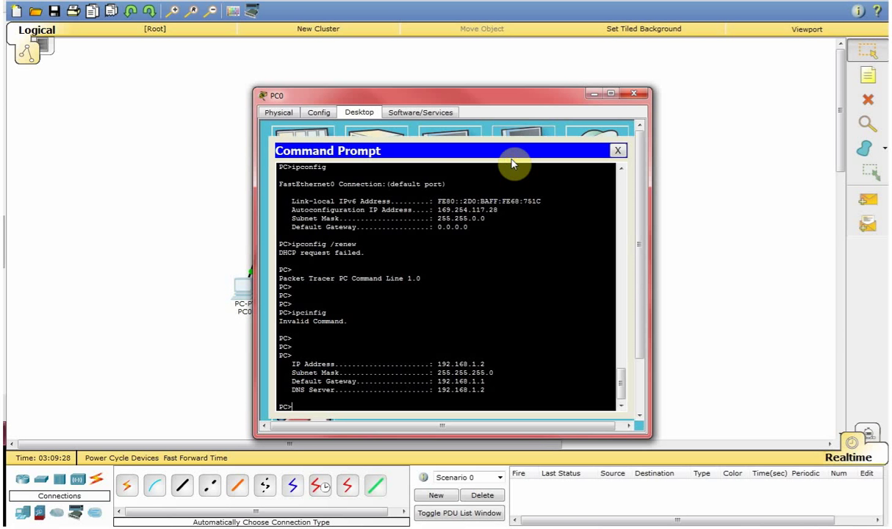
type("ping 192.168.1.11")
key("Return")
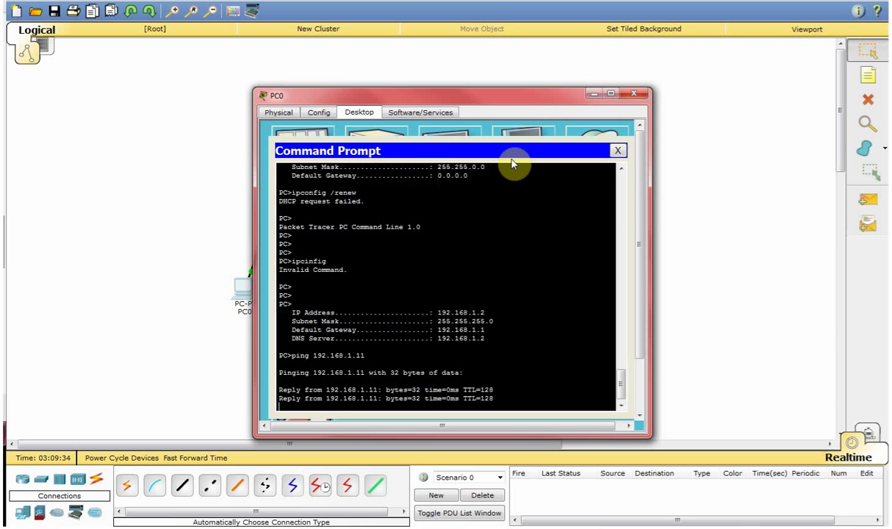
- Stop that ping and ping the switch at 192.168.1.1 from PC0
key("ctrl+c")
type("ping 19")
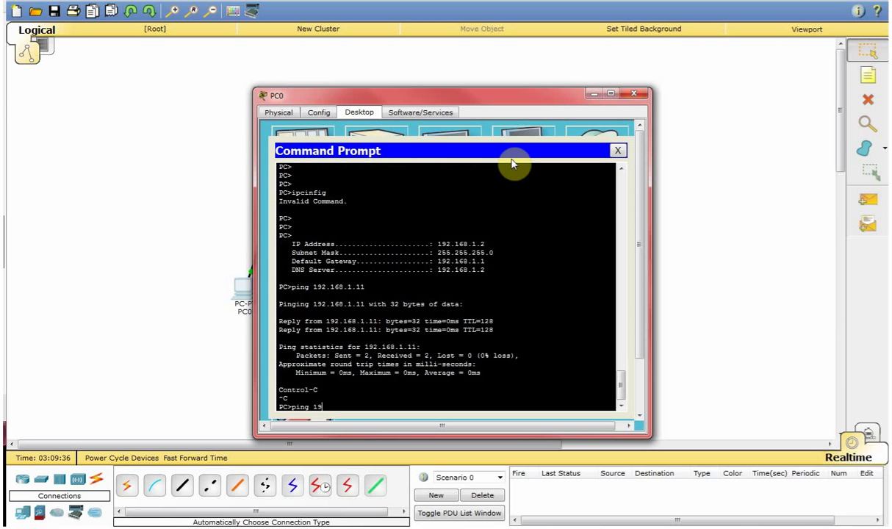
type("2.168.1.1")
key("Return")
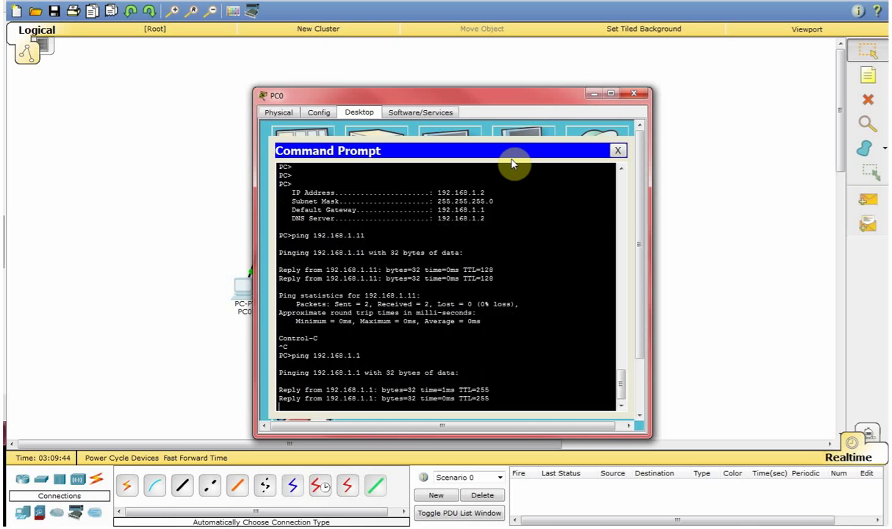